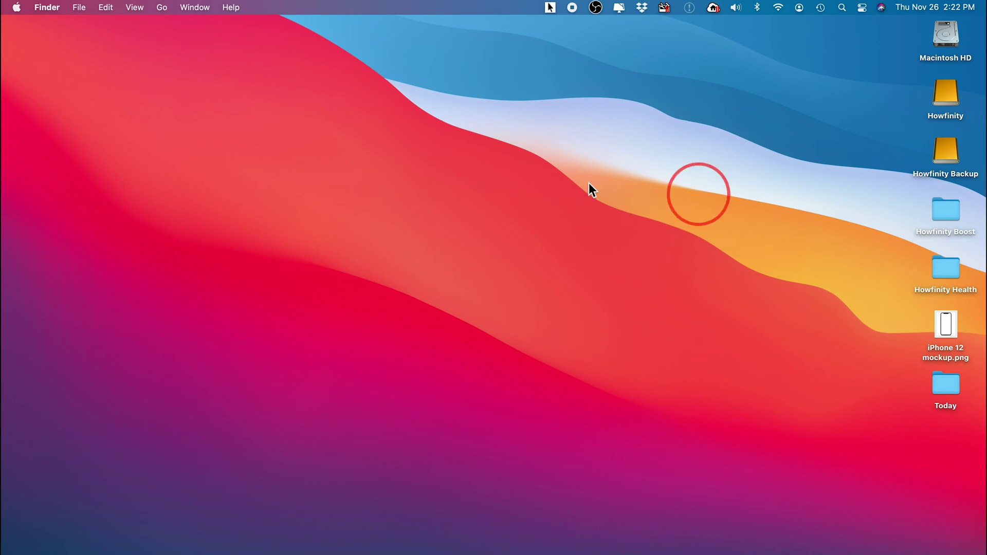
Show the About This Mac storage view: Macintosh HD with 161.59 GB free and two 4 TB external drives.
{"action": "left_click", "coordinate": [17, 8]}
{"action": "left_click", "coordinate": [21, 26]}
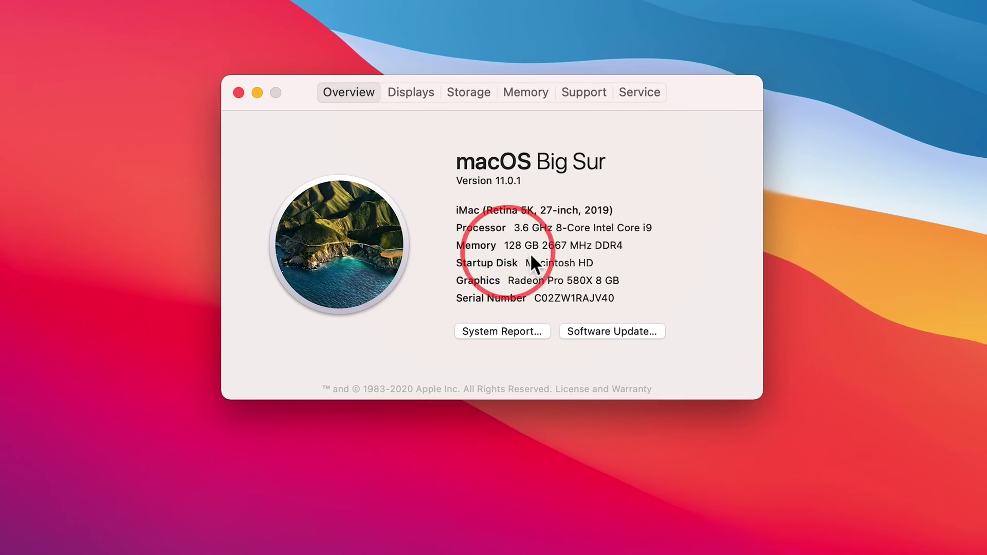
{"action": "left_click", "coordinate": [467, 91]}
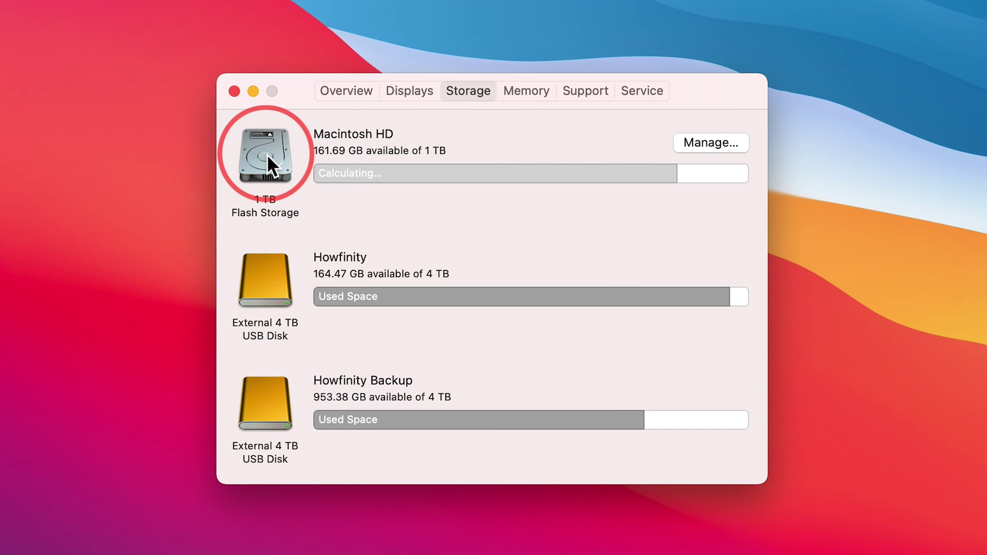
{"action": "mouse_move", "coordinate": [329, 174]}
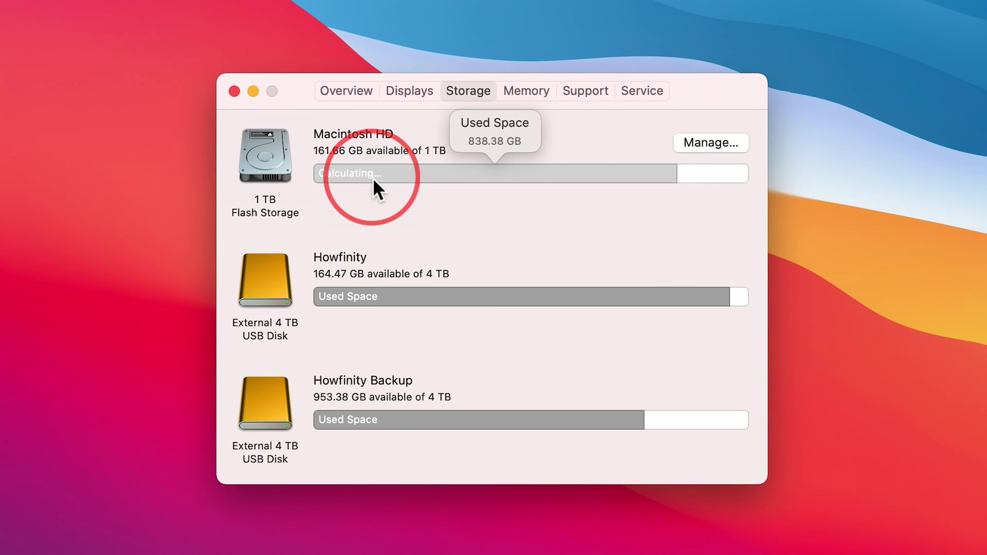
{"action": "mouse_move", "coordinate": [695, 174]}
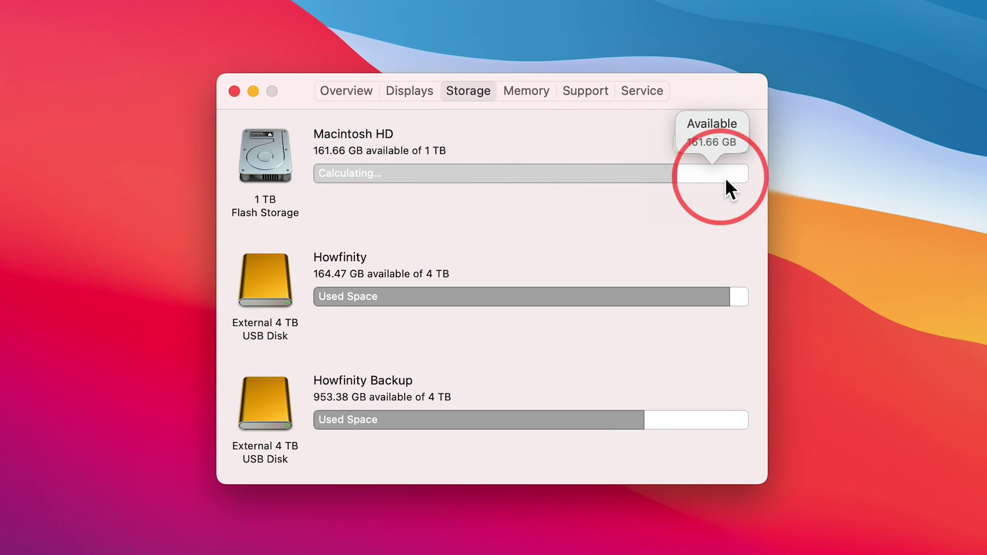
{"action": "mouse_move", "coordinate": [450, 177]}
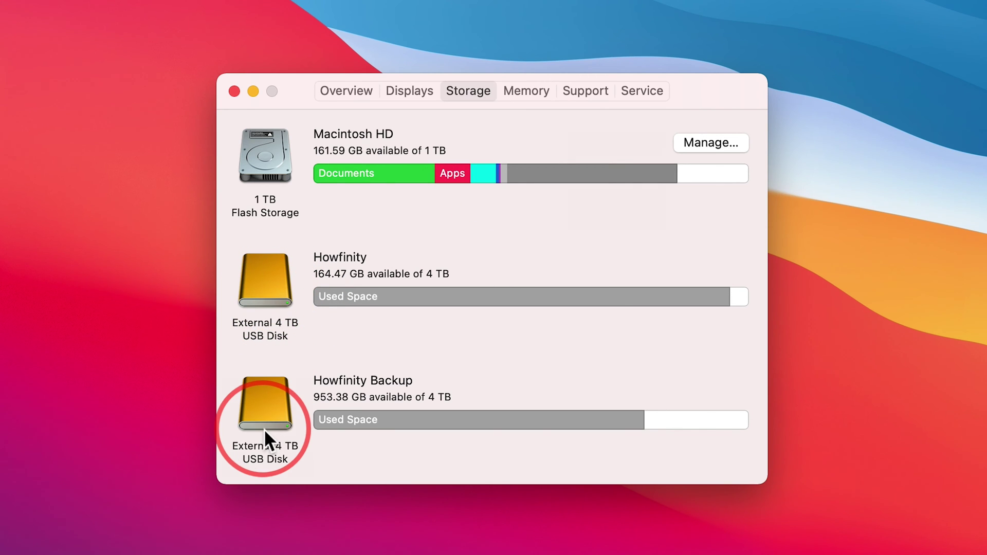
{"action": "mouse_move", "coordinate": [389, 297]}
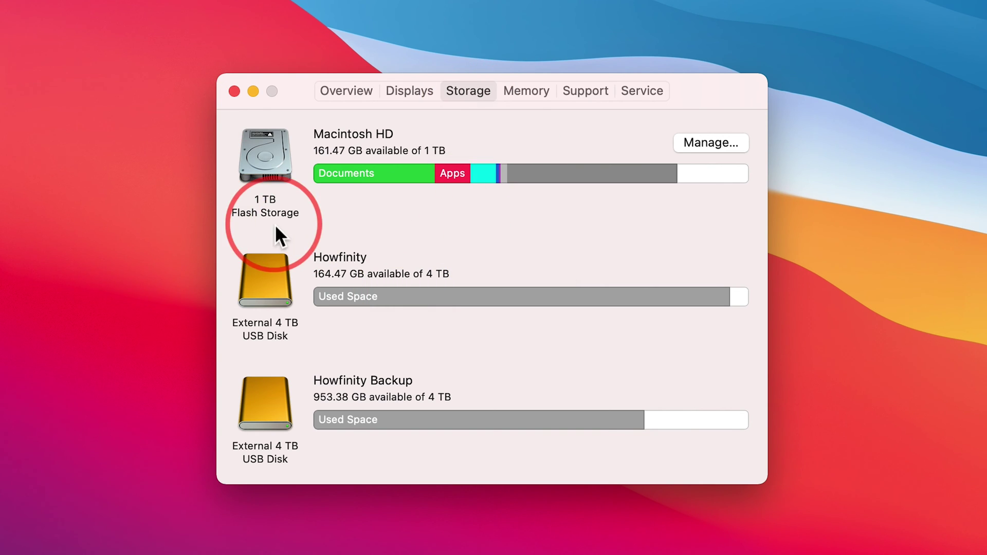
{"action": "left_click_drag", "start_coordinate": [255, 205], "coordinate": [288, 282]}
{"action": "left_click", "coordinate": [262, 199]}
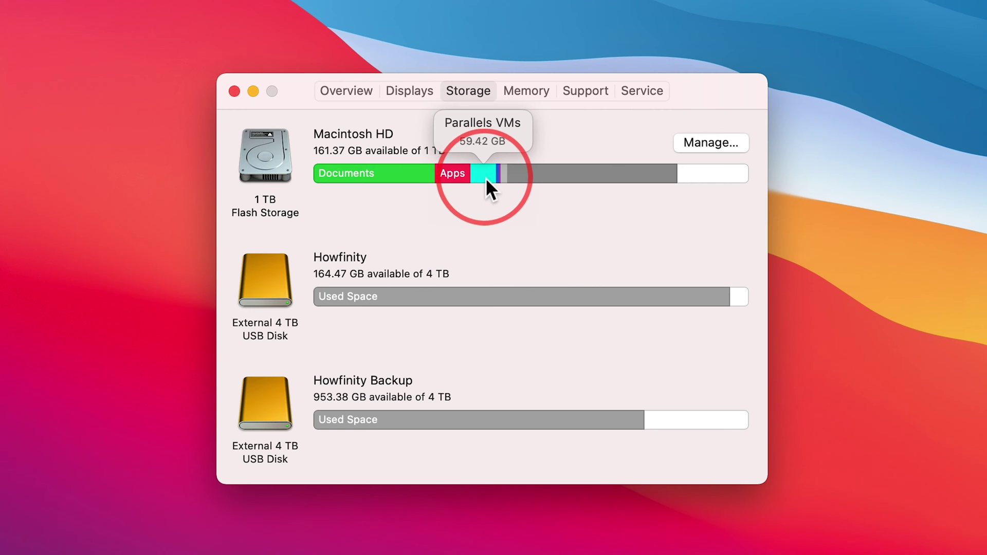
{"action": "mouse_move", "coordinate": [535, 176]}
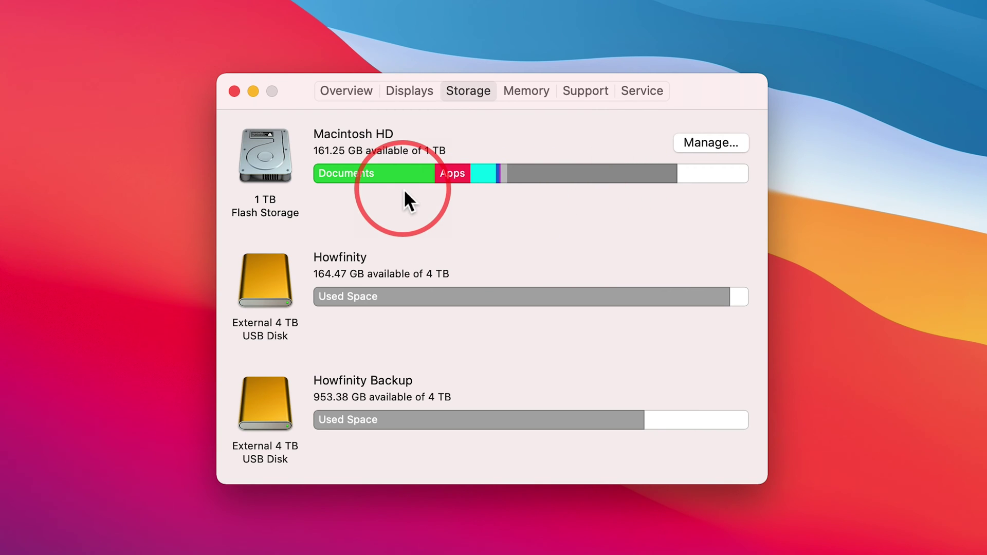
Bring up Macintosh HD's Storage Management with Desktop, Documents, Photos and Messages checked under Store in iCloud.
{"action": "left_click", "coordinate": [711, 143]}
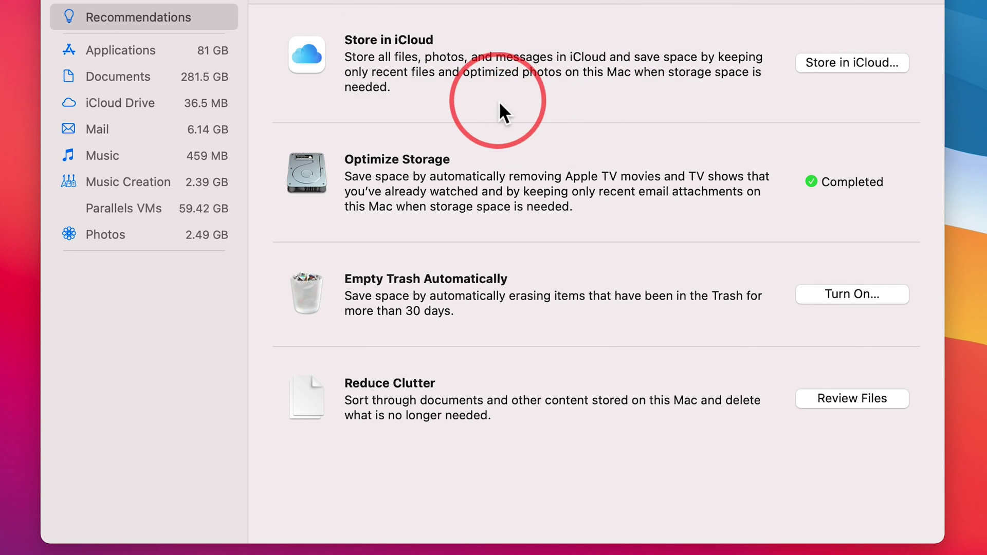
{"action": "left_click", "coordinate": [828, 64]}
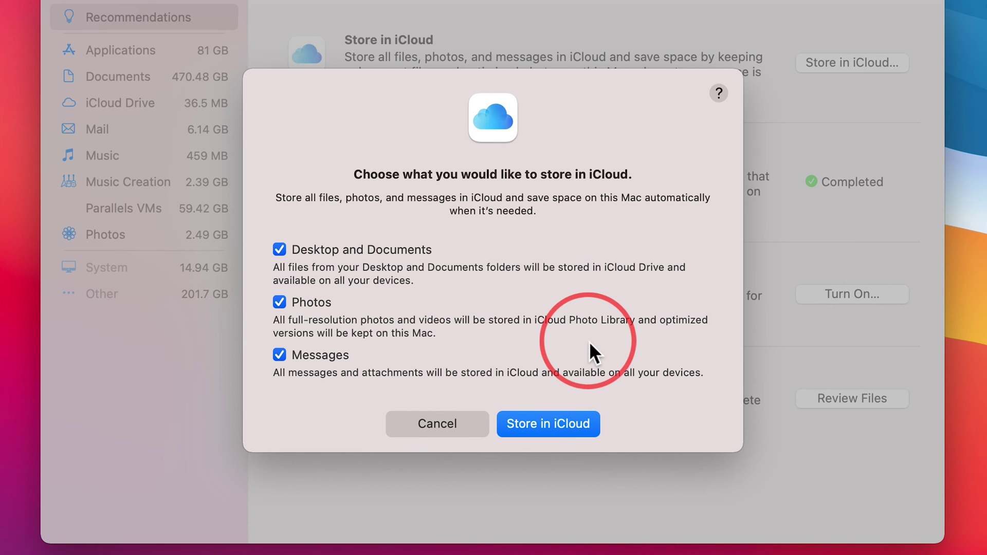
{"action": "left_click", "coordinate": [438, 424]}
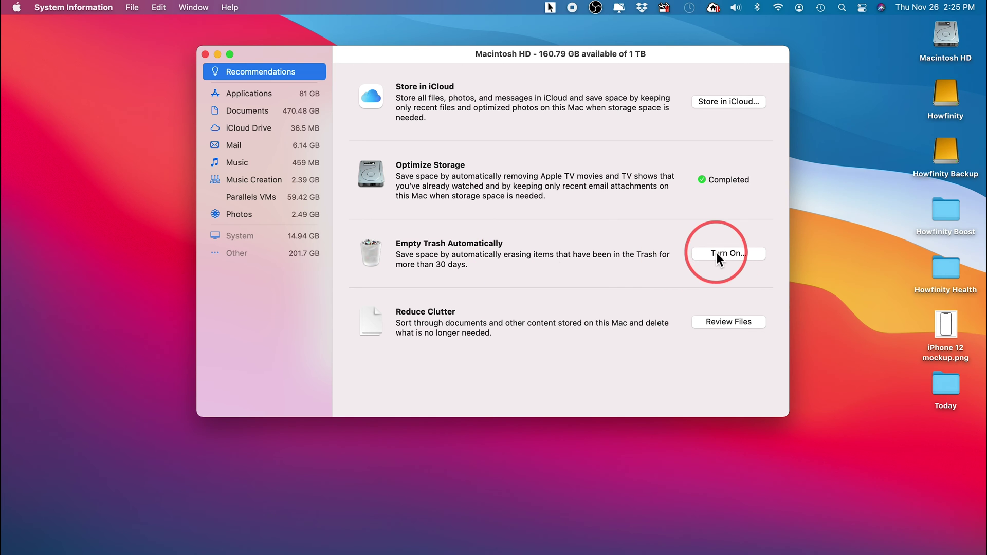
{"action": "mouse_move", "coordinate": [920, 553]}
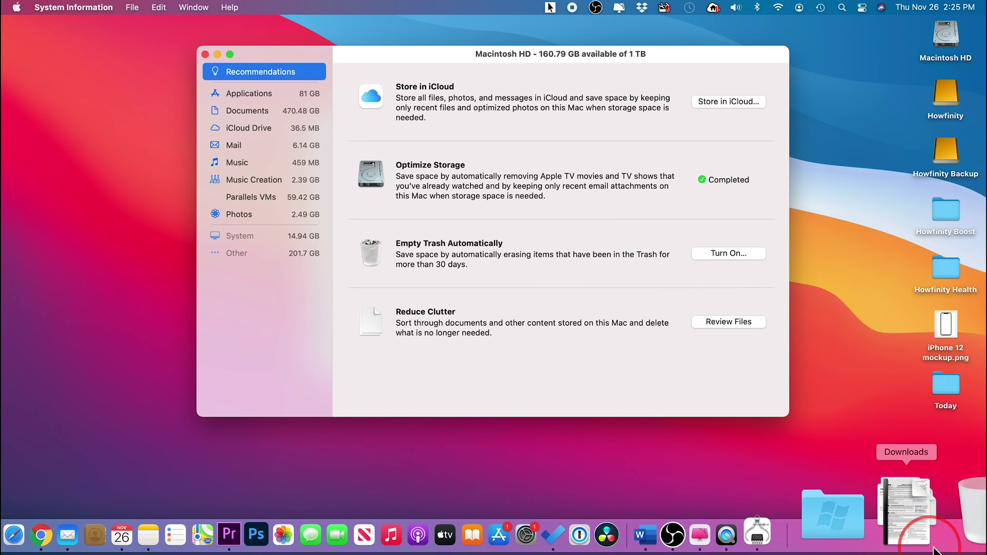
Check the Trash in Finder and confirm it holds no items.
{"action": "left_click", "coordinate": [968, 514]}
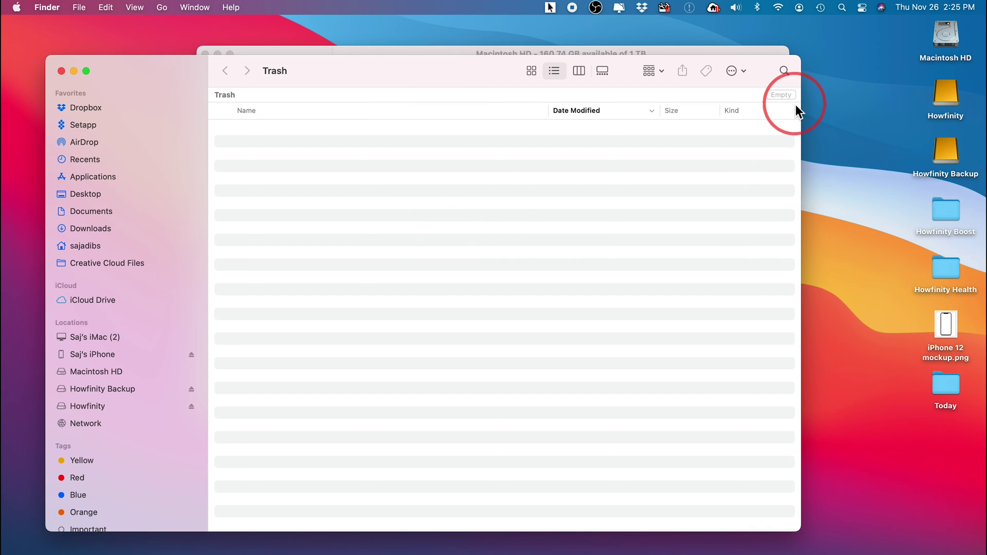
Review the largest Documents files, selecting the Win10 ISO, 2020-09-26_14-06-16.mp4 and DJI_0012.MP4.
{"action": "left_click", "coordinate": [61, 71]}
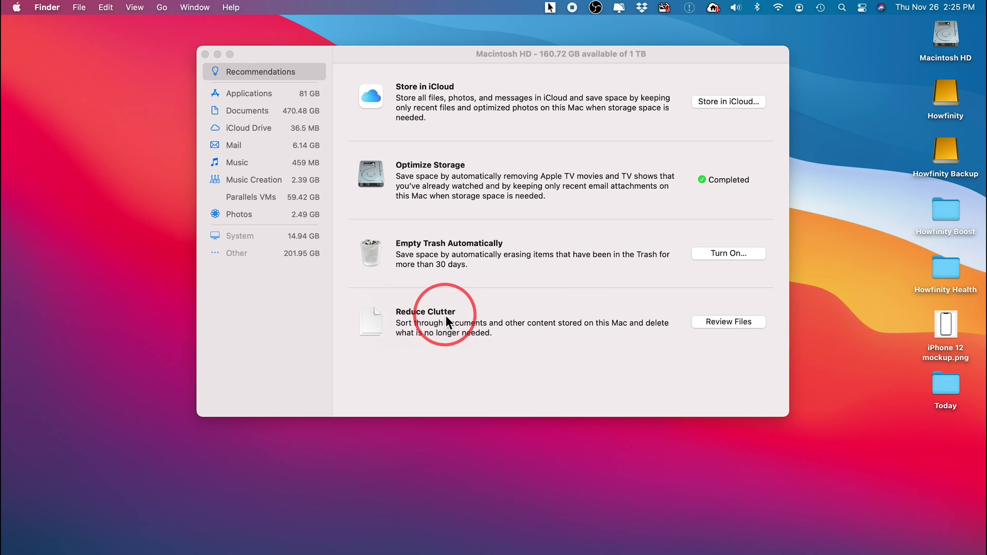
{"action": "left_click", "coordinate": [717, 322]}
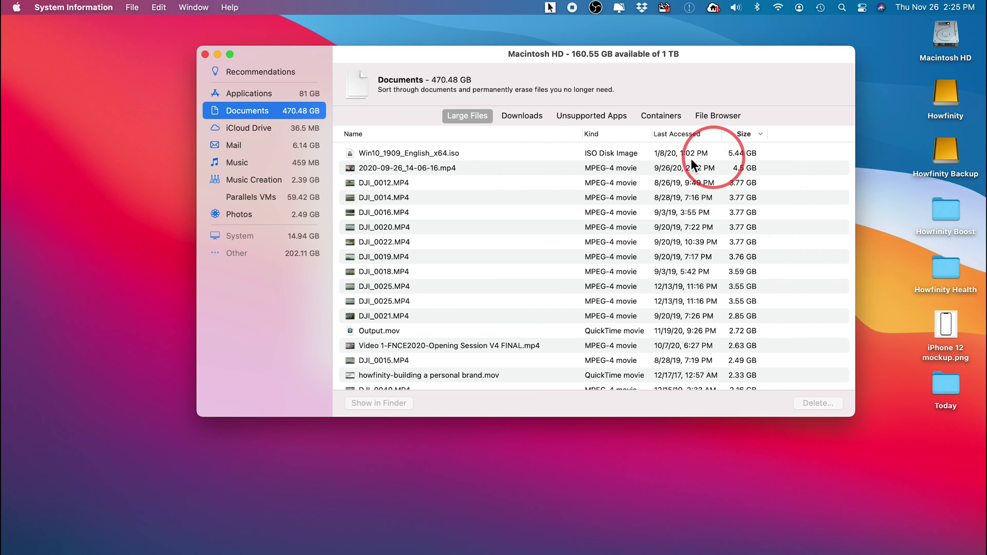
{"action": "left_click", "coordinate": [434, 153]}
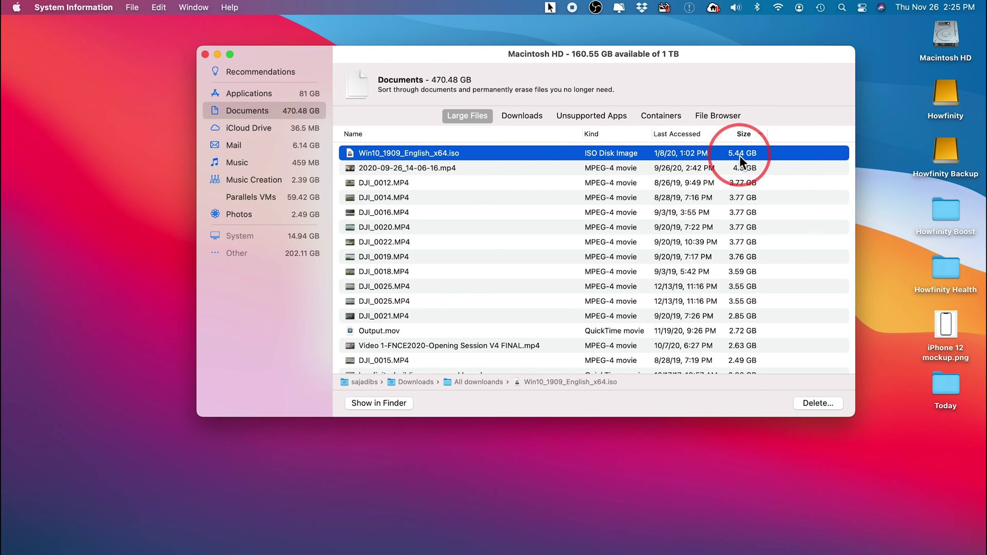
{"action": "left_click", "coordinate": [419, 169]}
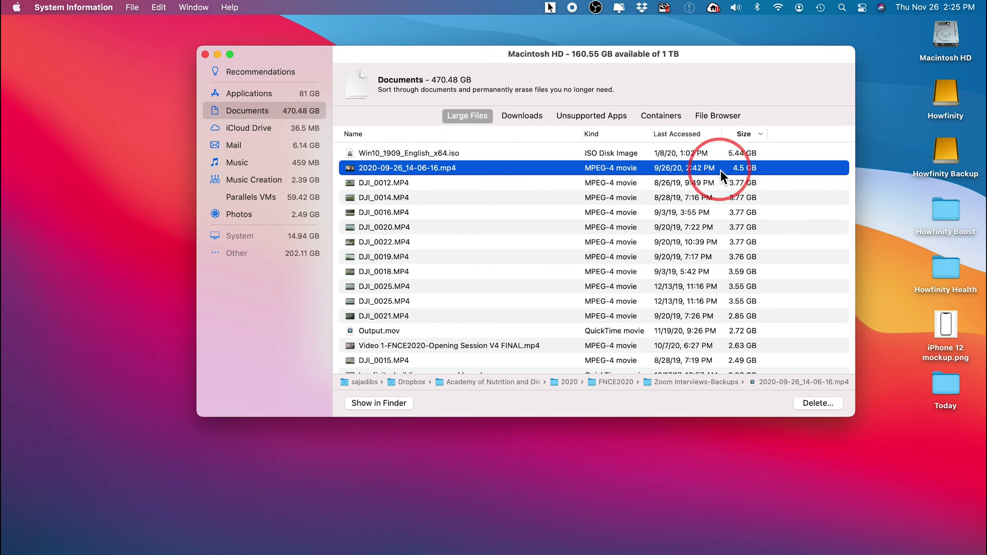
{"action": "left_click", "coordinate": [570, 184]}
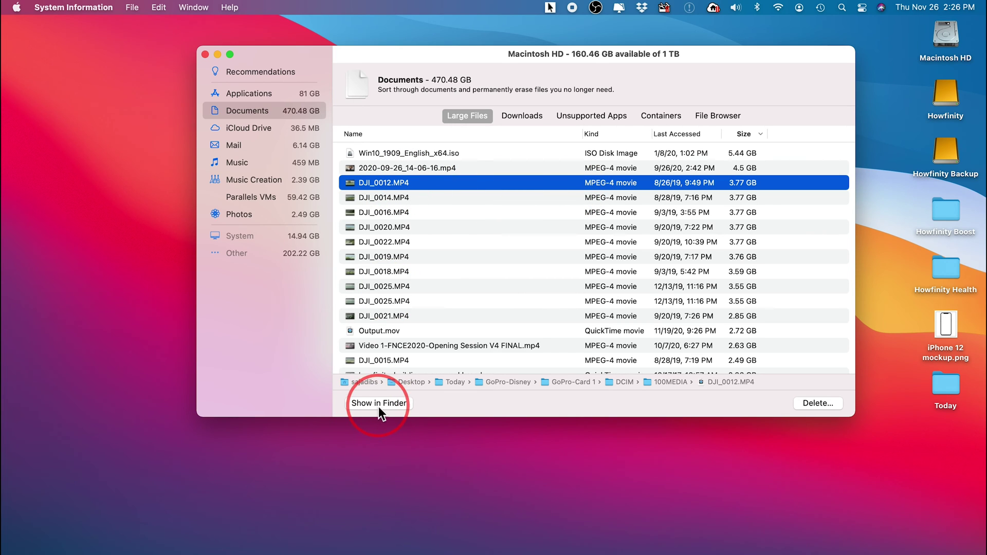
{"action": "left_click", "coordinate": [395, 169]}
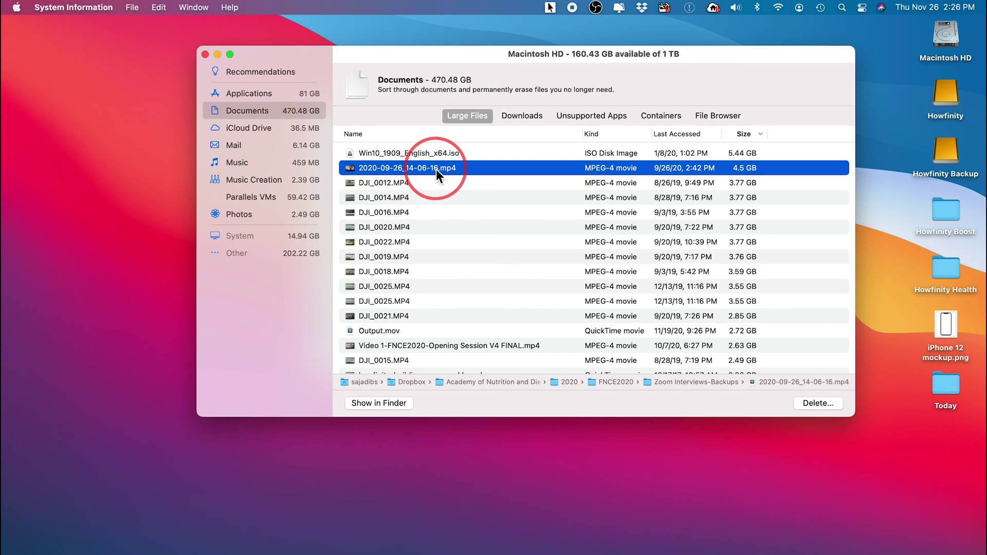
Reveal 2020-09-26_14-06-16.mp4 in the Zoom Interviews-Backups folder, then return to Recommendations.
{"action": "left_click", "coordinate": [385, 402]}
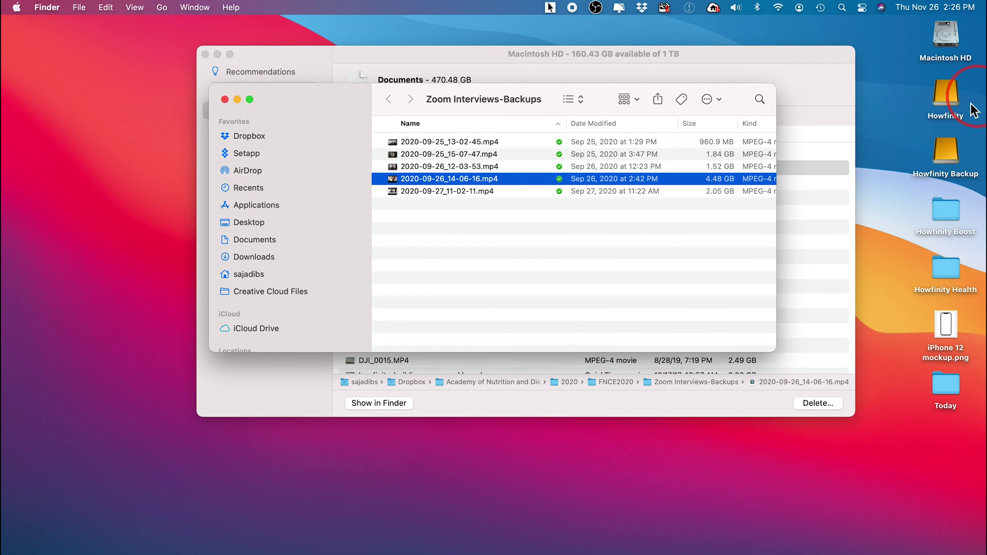
{"action": "left_click_drag", "start_coordinate": [452, 180], "coordinate": [502, 185]}
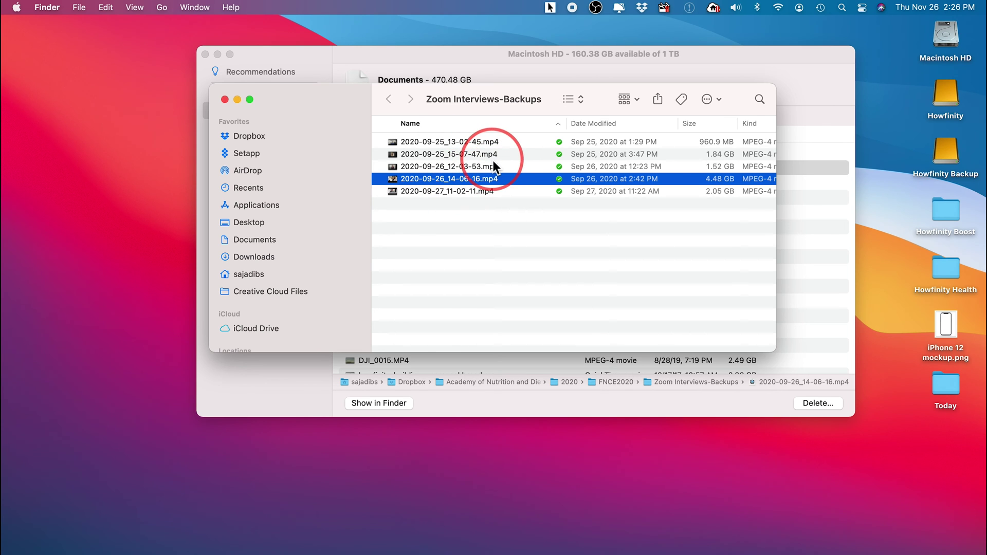
{"action": "key", "text": "cmd+w"}
{"action": "left_click", "coordinate": [250, 76]}
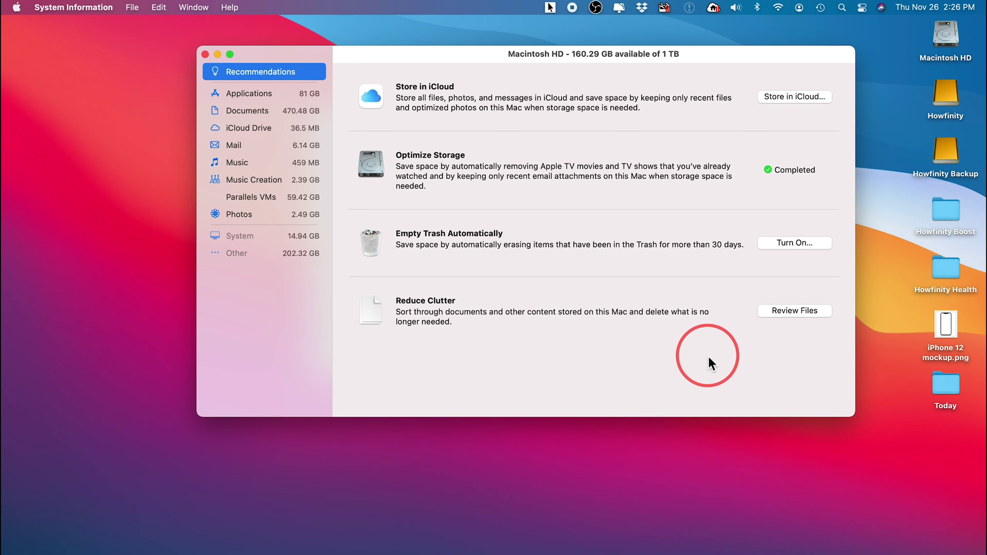
Select Adobe Premiere Pro (Beta) under Applications, then view Music Creation's 2.39 GB GarageBand Sound Library.
{"action": "left_click", "coordinate": [250, 96]}
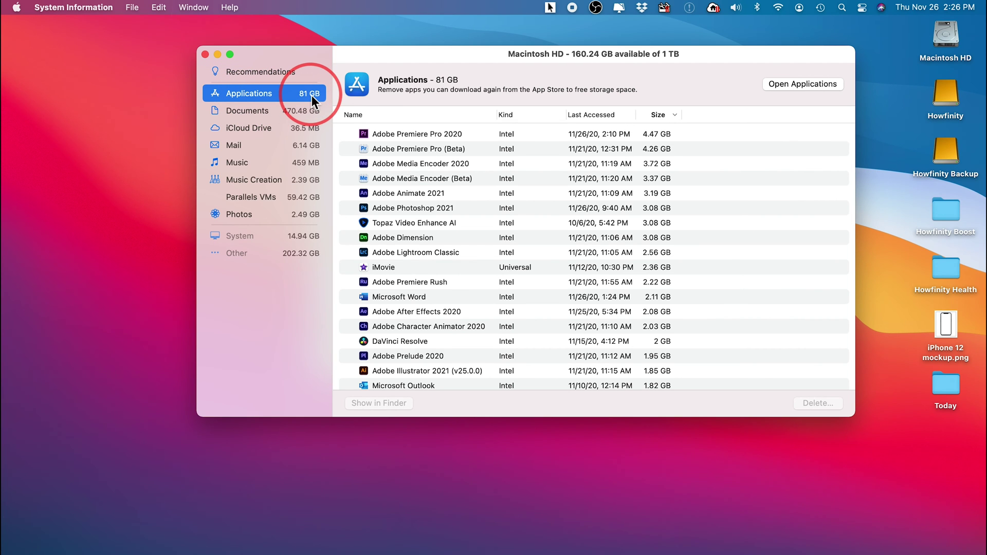
{"action": "left_click", "coordinate": [388, 151]}
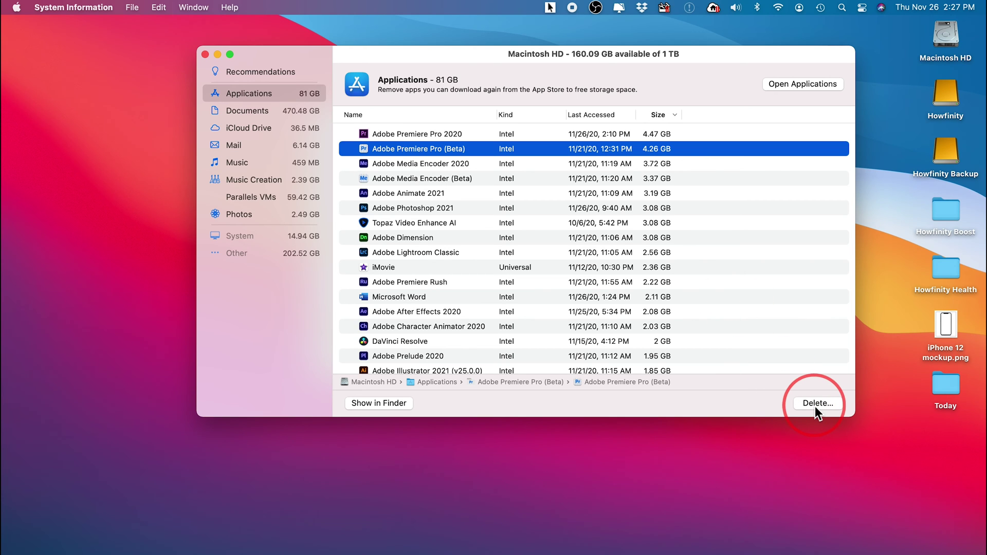
{"action": "scroll", "coordinate": [492, 152], "scroll_direction": "down", "scroll_amount": 1}
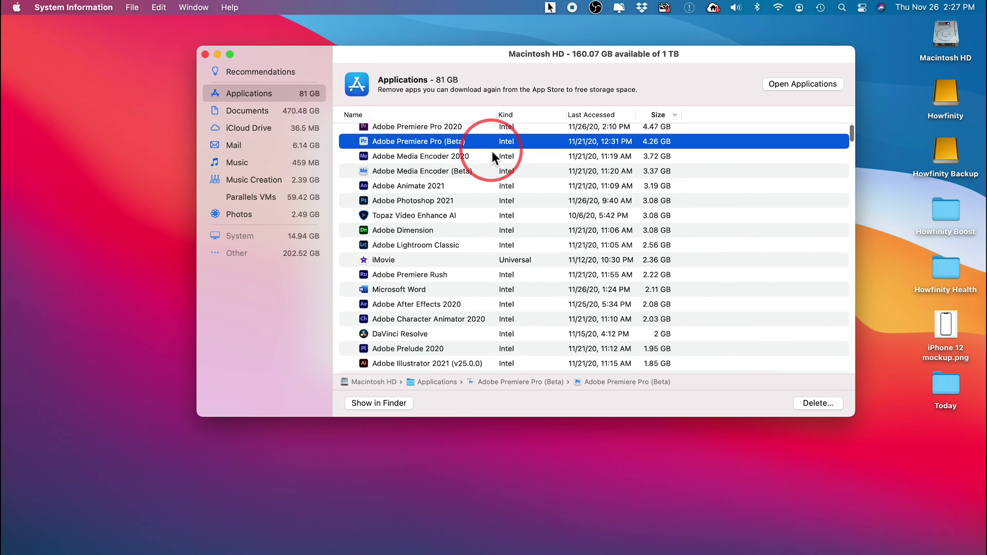
{"action": "scroll", "coordinate": [492, 151], "scroll_direction": "up", "scroll_amount": 1}
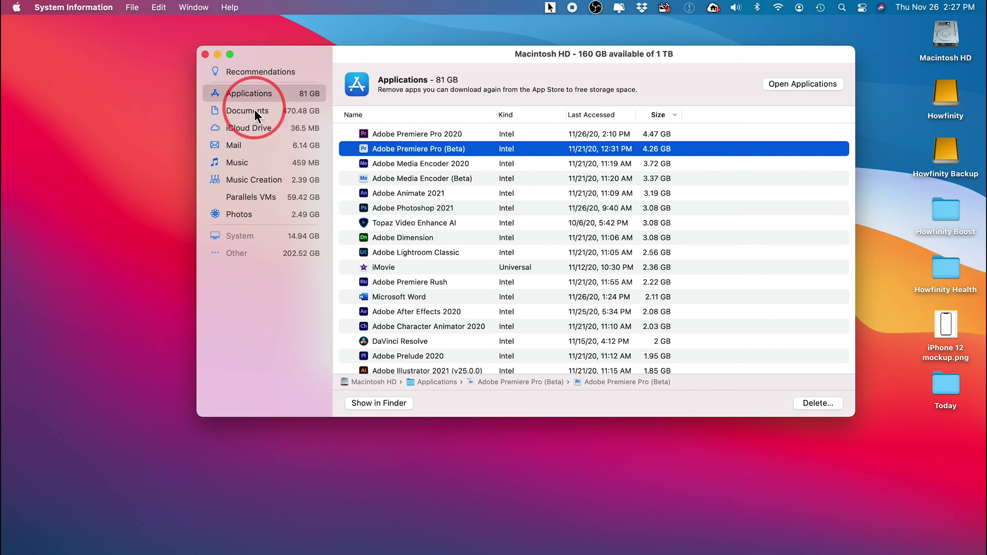
{"action": "left_click", "coordinate": [236, 181]}
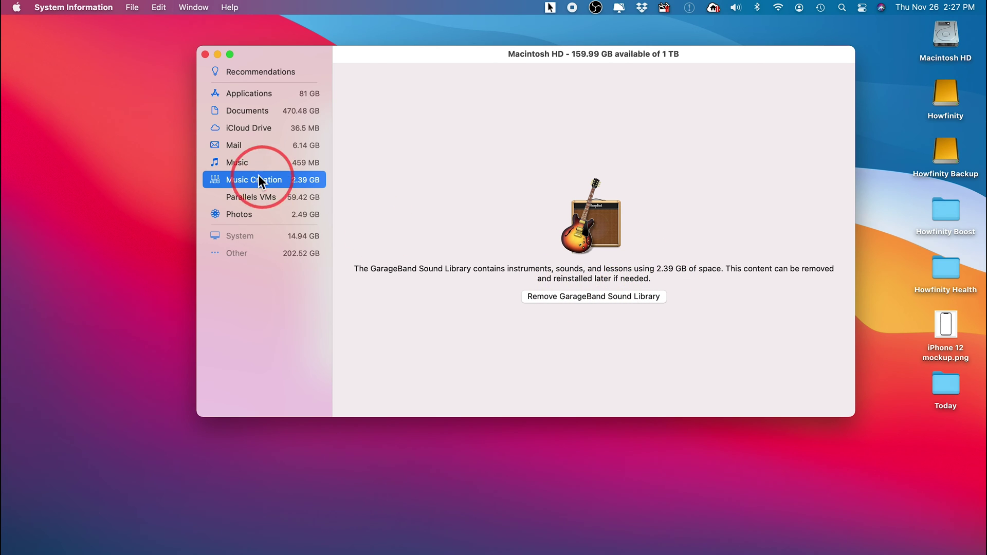
Check the Music category, then view the 2.49 GB Photos storage summary.
{"action": "left_click", "coordinate": [242, 163]}
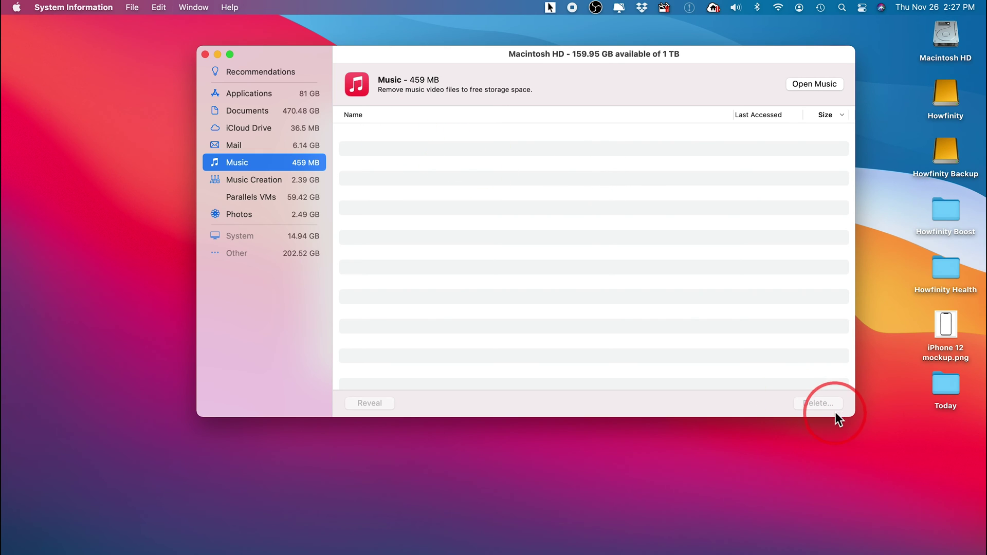
{"action": "left_click", "coordinate": [256, 212]}
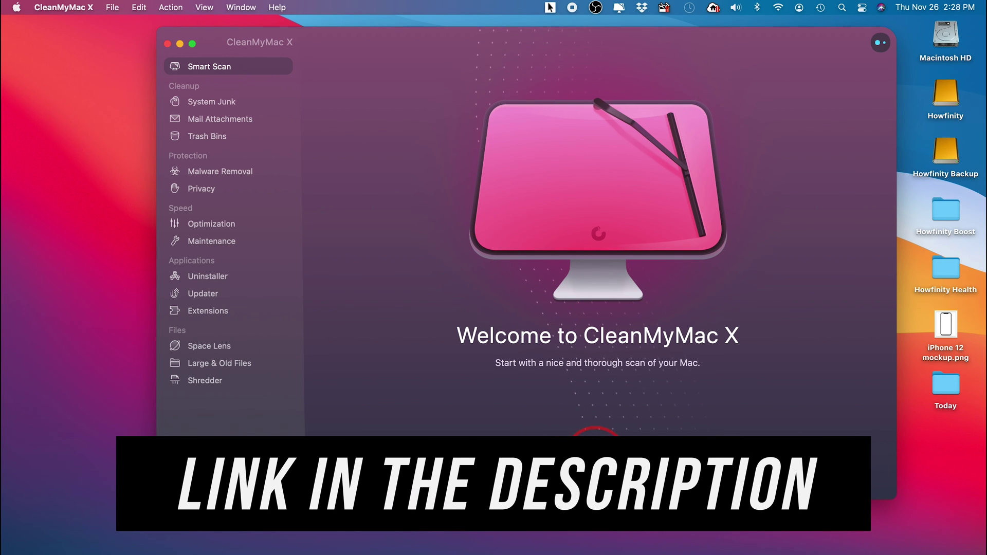
Run a Smart Scan and review its details: 6.63 GB junk, no threats, 3 speed tasks.
{"action": "left_click", "coordinate": [592, 485]}
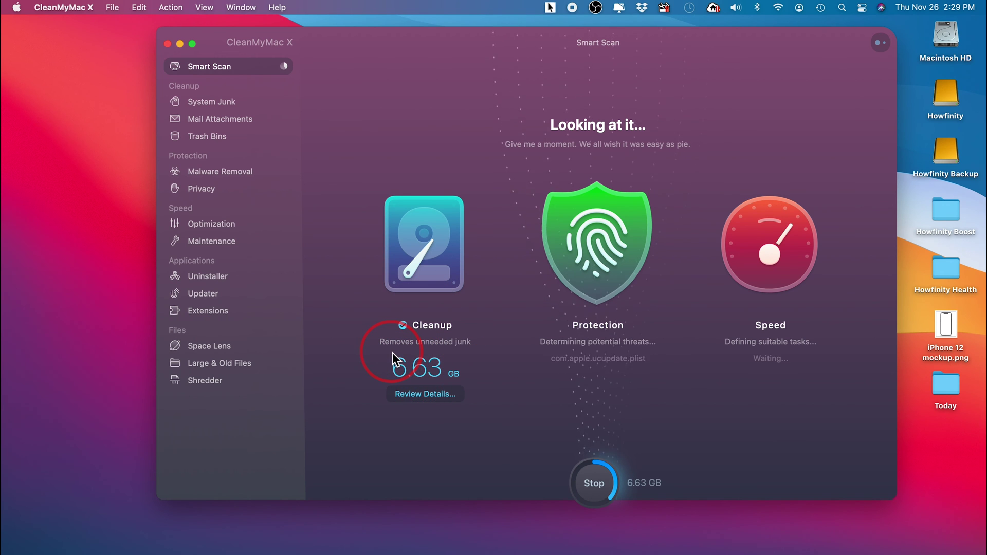
{"action": "left_click", "coordinate": [412, 394]}
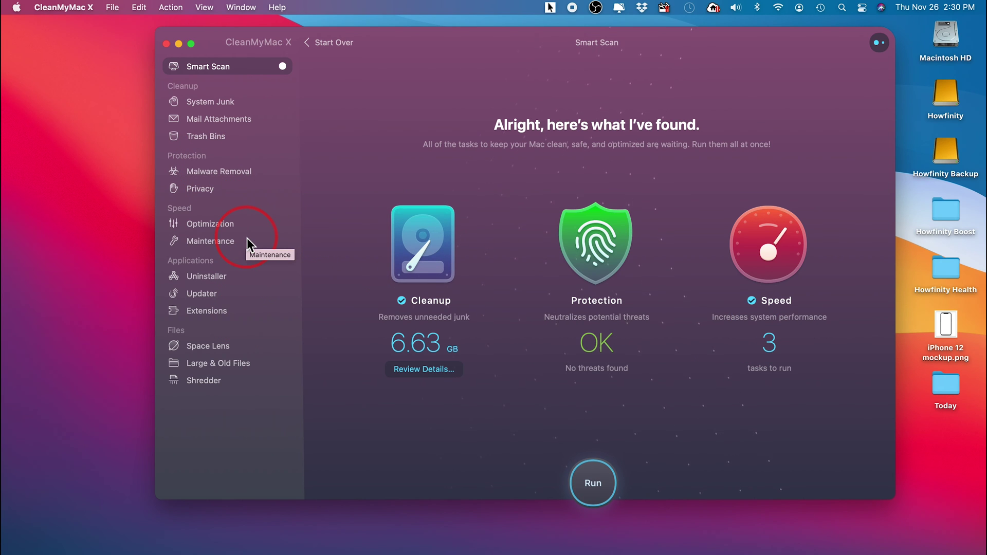
Scan System Junk and view the detailed list of 2.9 GB cache and log files.
{"action": "left_click", "coordinate": [220, 105]}
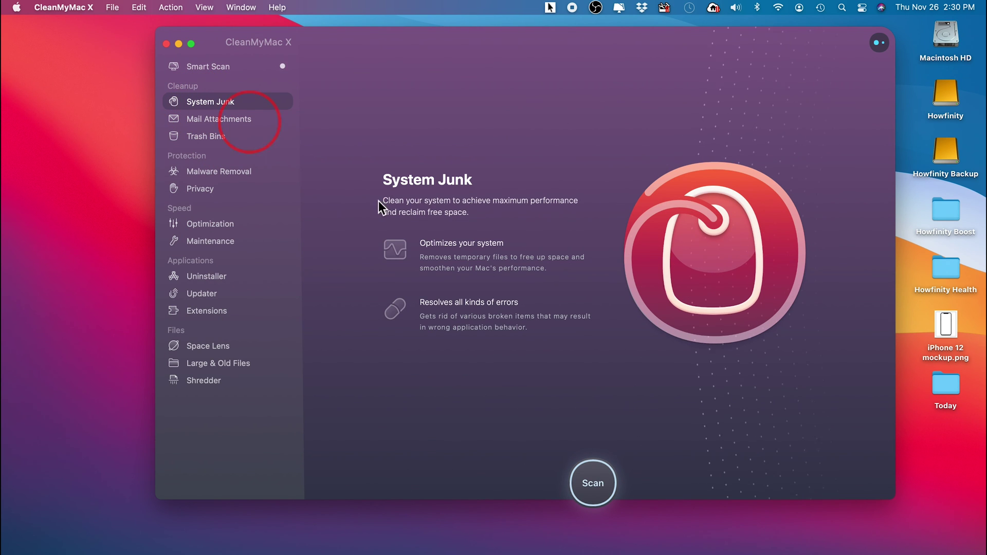
{"action": "left_click", "coordinate": [592, 486]}
{"action": "left_click", "coordinate": [588, 334]}
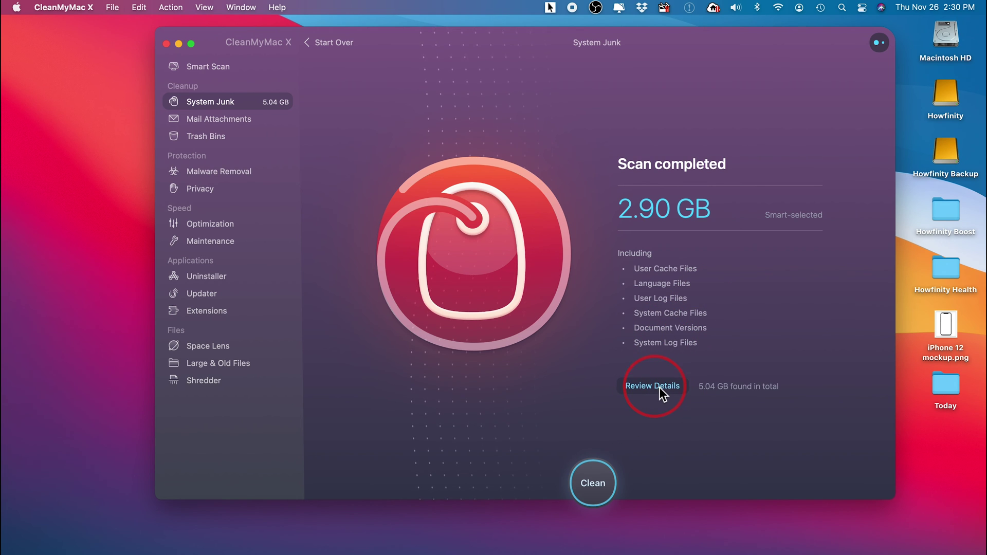
{"action": "left_click", "coordinate": [663, 387]}
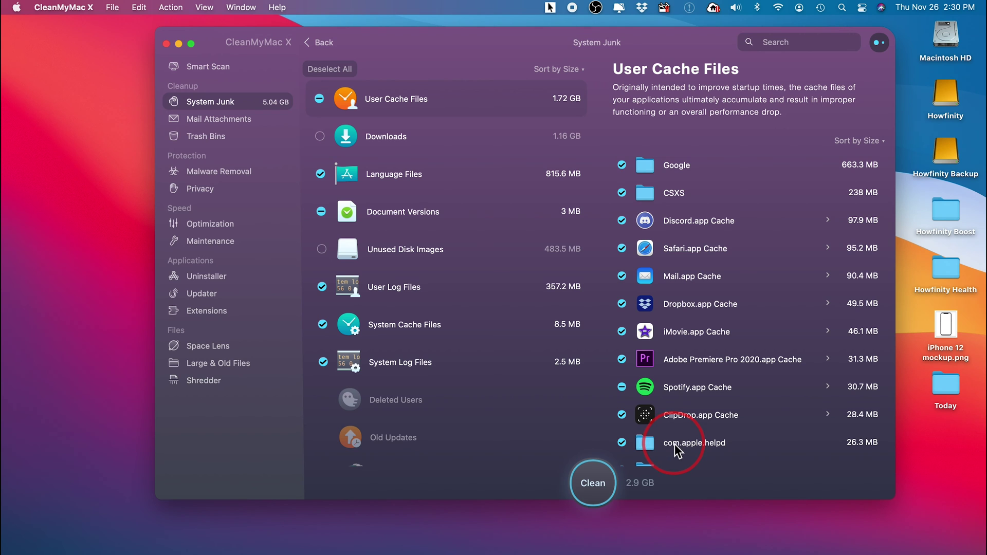
Toggle Dropbox.app Cache and Downloads, keeping the cache selected and Downloads excluded from cleaning.
{"action": "left_click", "coordinate": [622, 304]}
{"action": "left_click", "coordinate": [622, 304]}
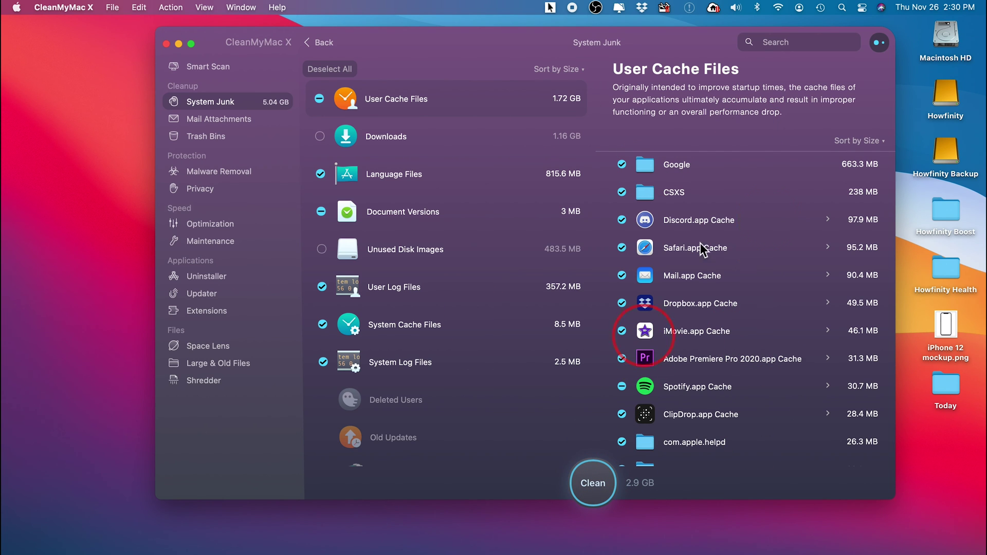
{"action": "mouse_move", "coordinate": [780, 233]}
{"action": "left_click", "coordinate": [320, 137]}
{"action": "left_click", "coordinate": [320, 136]}
{"action": "left_click", "coordinate": [208, 365]}
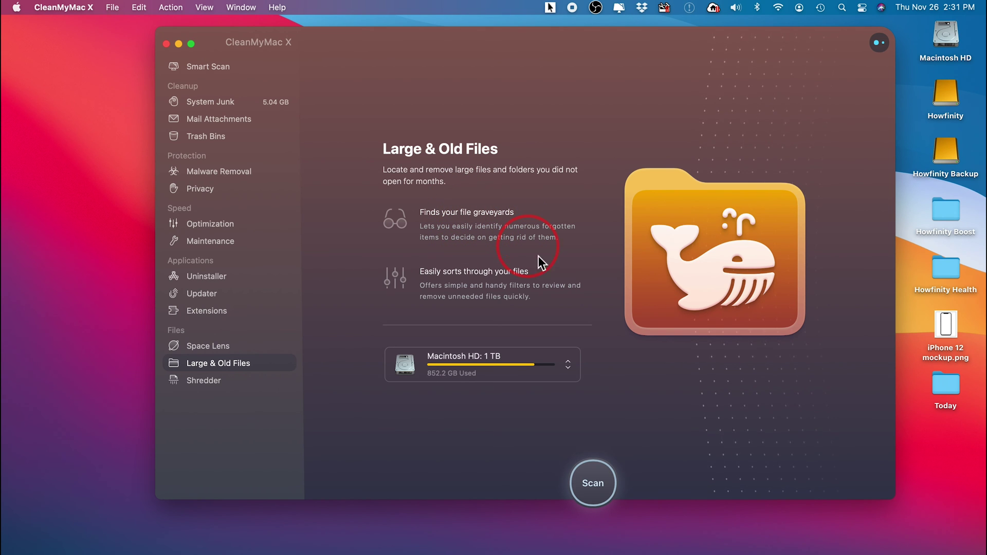
Scan Large & Old Files, then mark and remove 2020-09-26_14-06-16.mp4 and Louder Than Words.mov.
{"action": "left_click", "coordinate": [600, 489]}
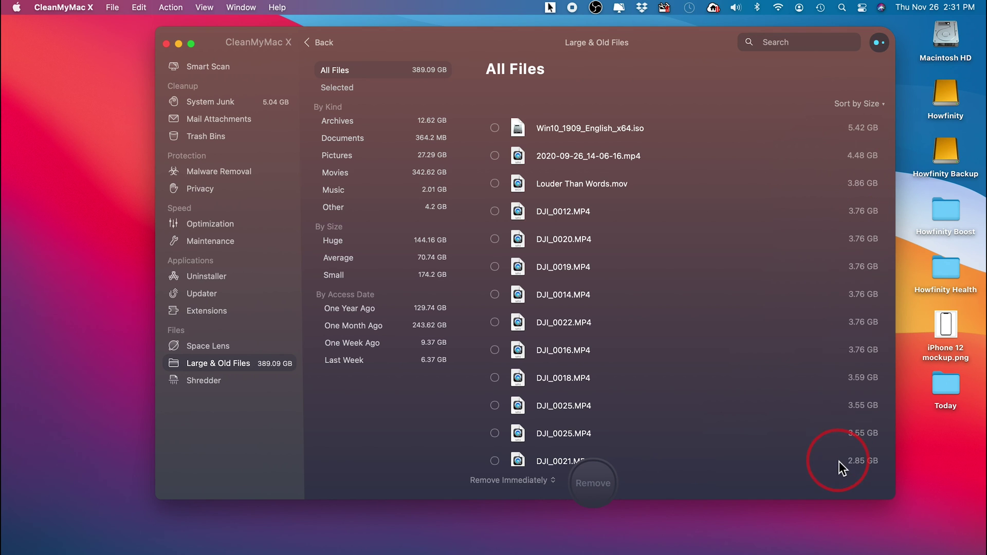
{"action": "left_click", "coordinate": [494, 156]}
{"action": "left_click", "coordinate": [495, 183]}
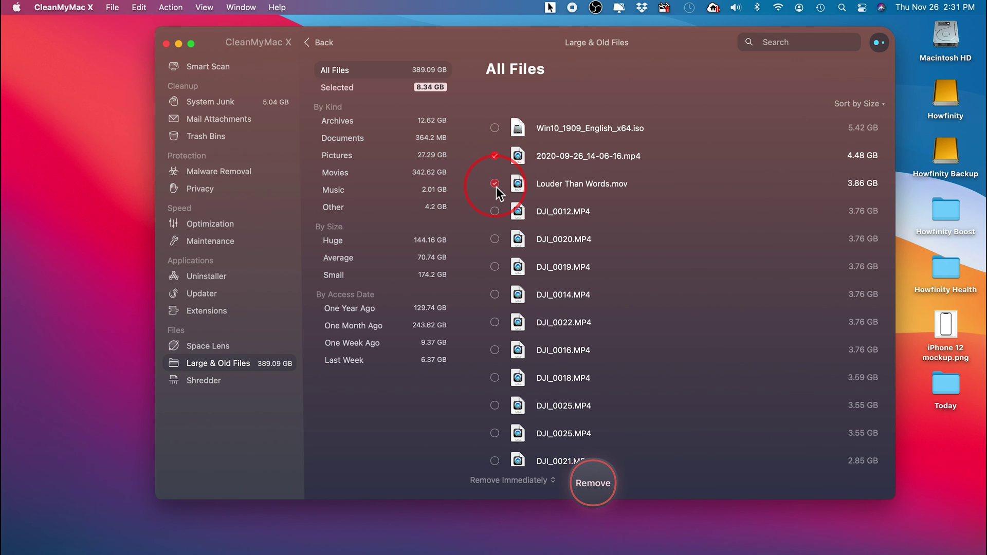
{"action": "left_click", "coordinate": [587, 485]}
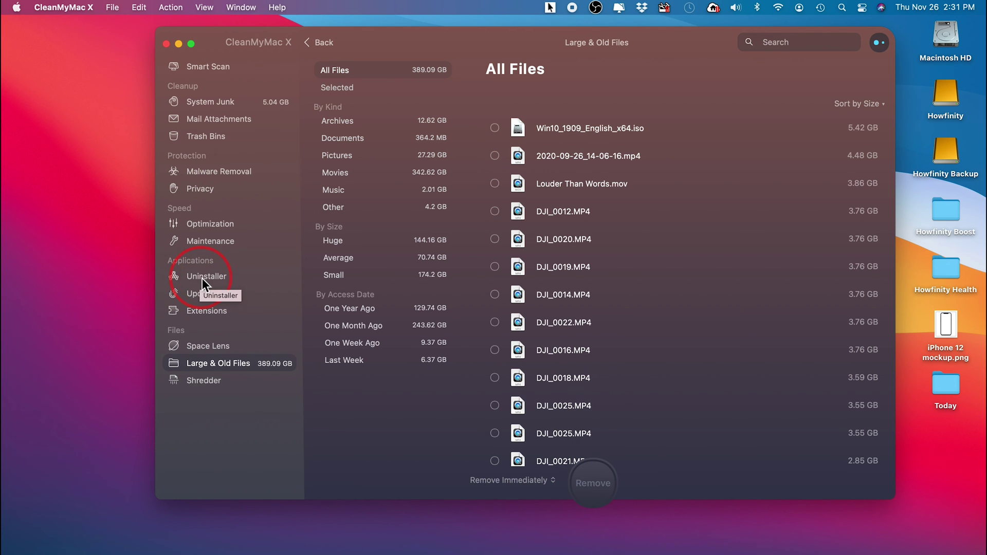
Uninstall Topaz Video Enhance AI (3.08 GB) via the Uninstaller's application list.
{"action": "left_click", "coordinate": [202, 278]}
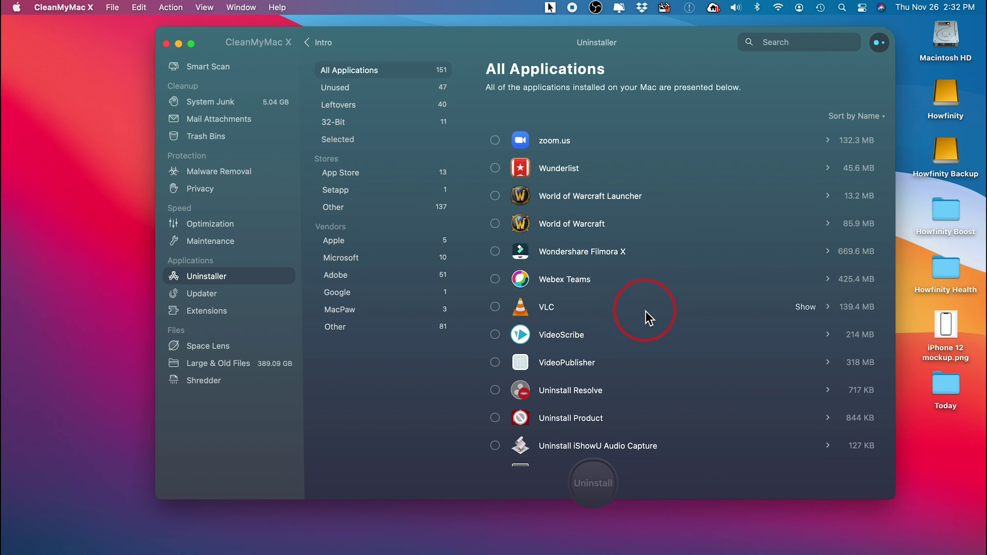
{"action": "scroll", "coordinate": [646, 310], "scroll_direction": "down", "scroll_amount": 5}
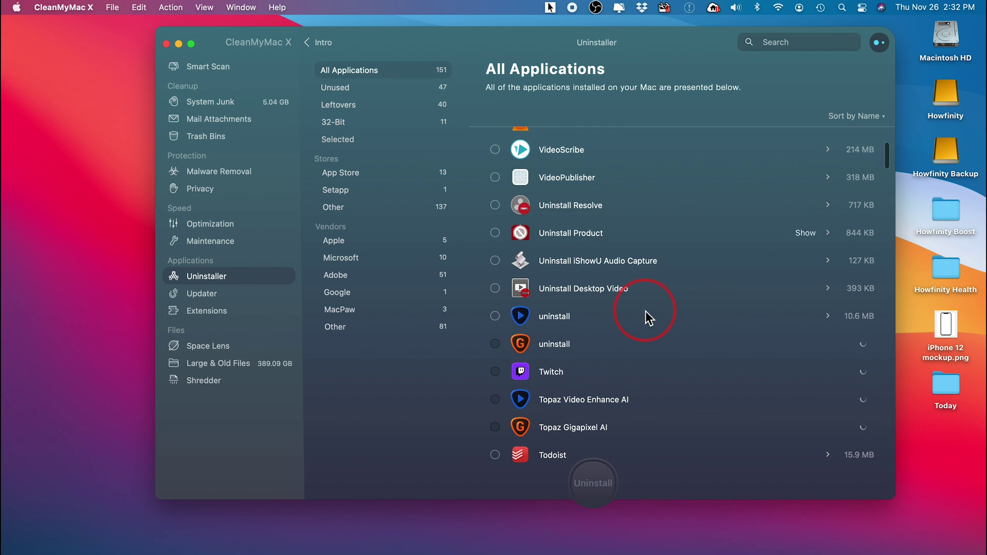
{"action": "left_click", "coordinate": [494, 399]}
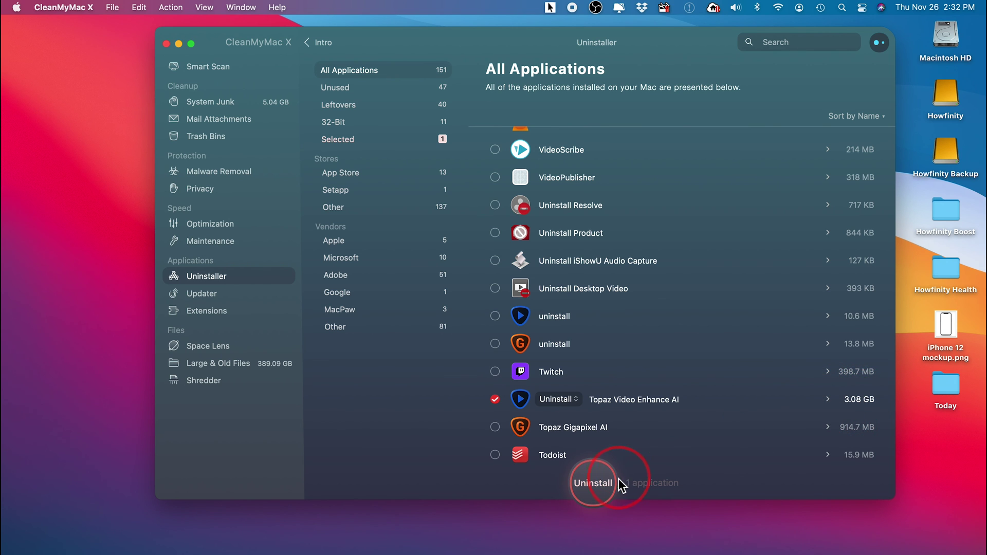
{"action": "left_click", "coordinate": [592, 483]}
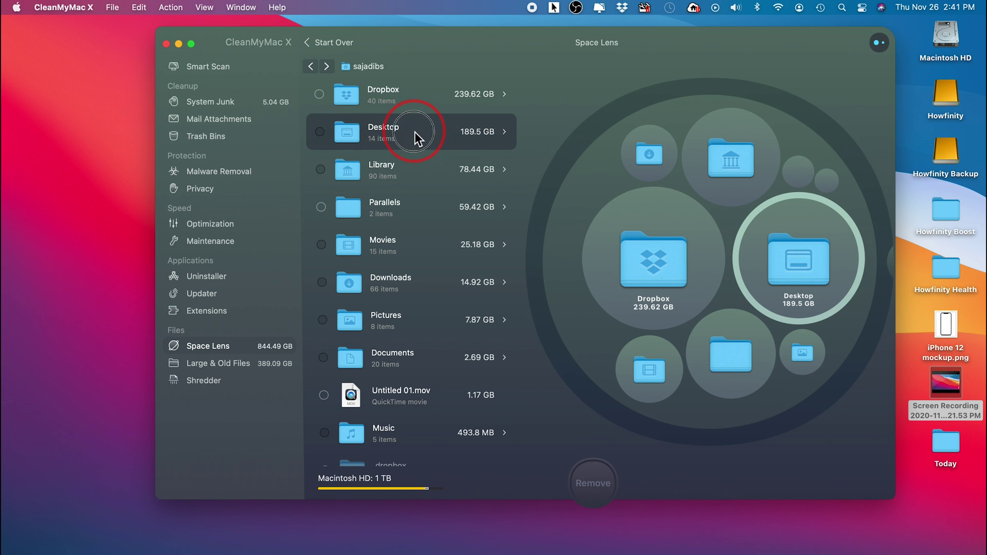
Drill into the Desktop folder in Space Lens, then go back to the home folder map.
{"action": "double_click", "coordinate": [414, 132]}
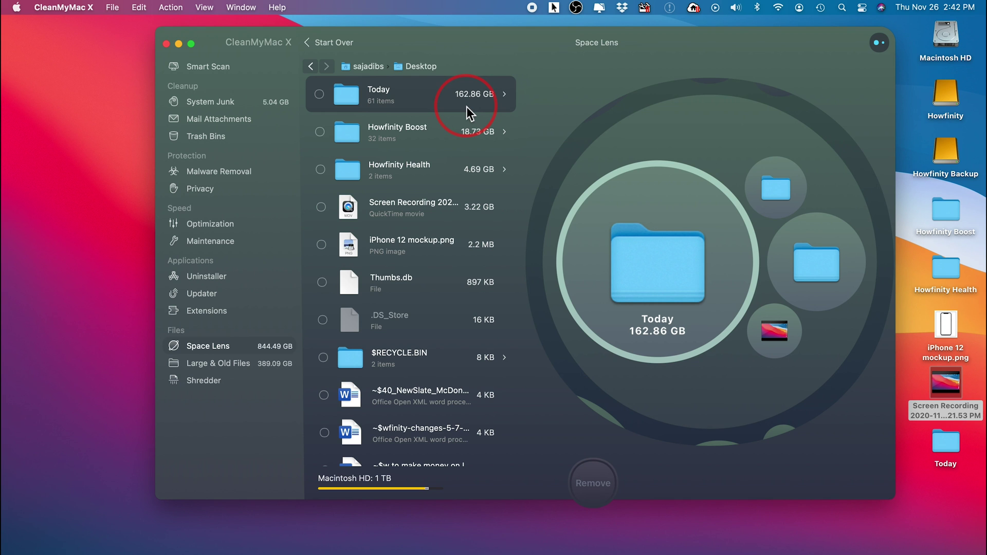
{"action": "left_click", "coordinate": [313, 68]}
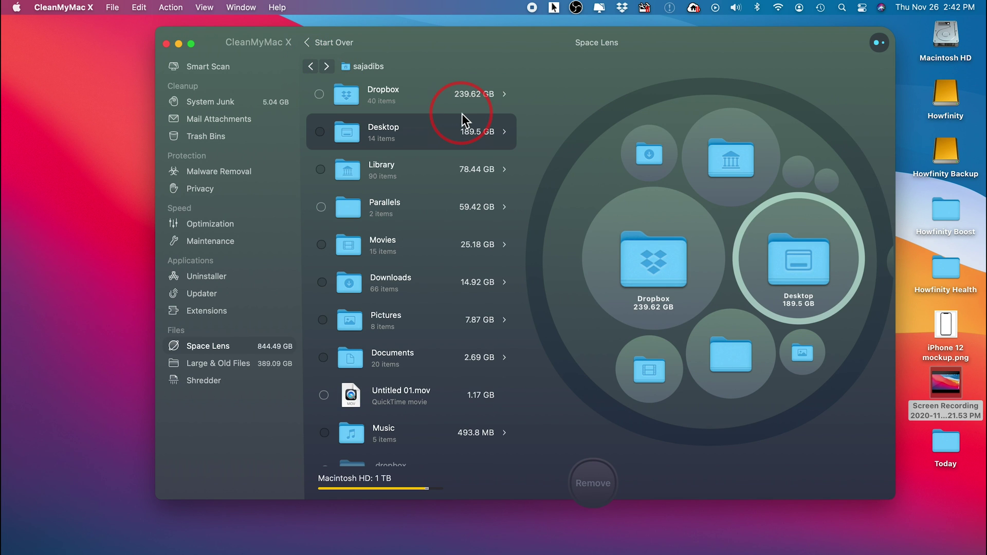